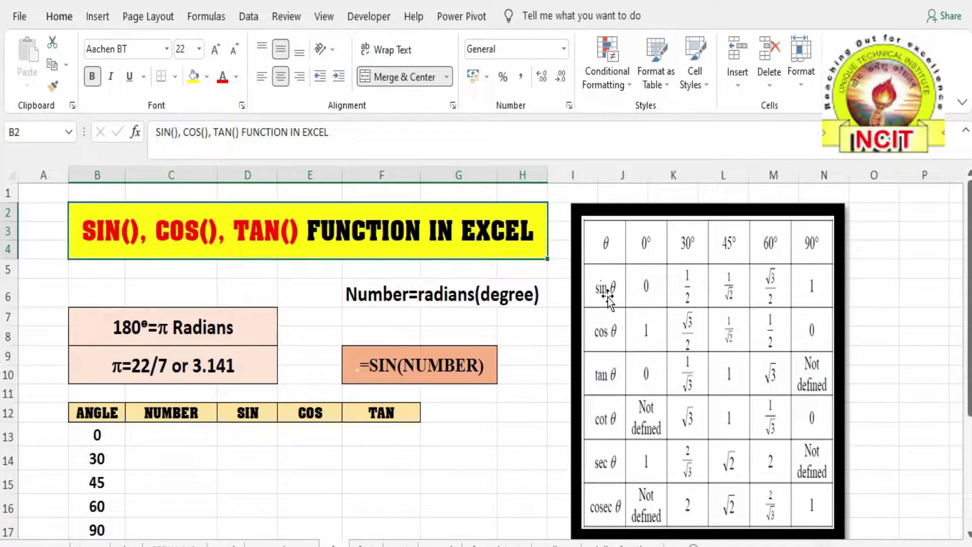
Enter the trial formula =SIN(90) in cell C19 below the angle table
click(293, 375)
scroll(291, 358, down, 3)
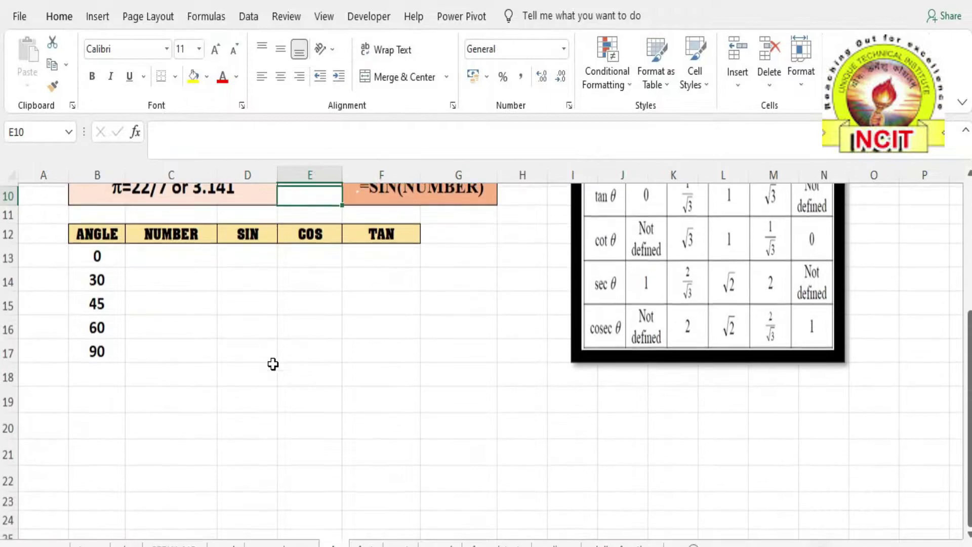
click(154, 399)
text(=)
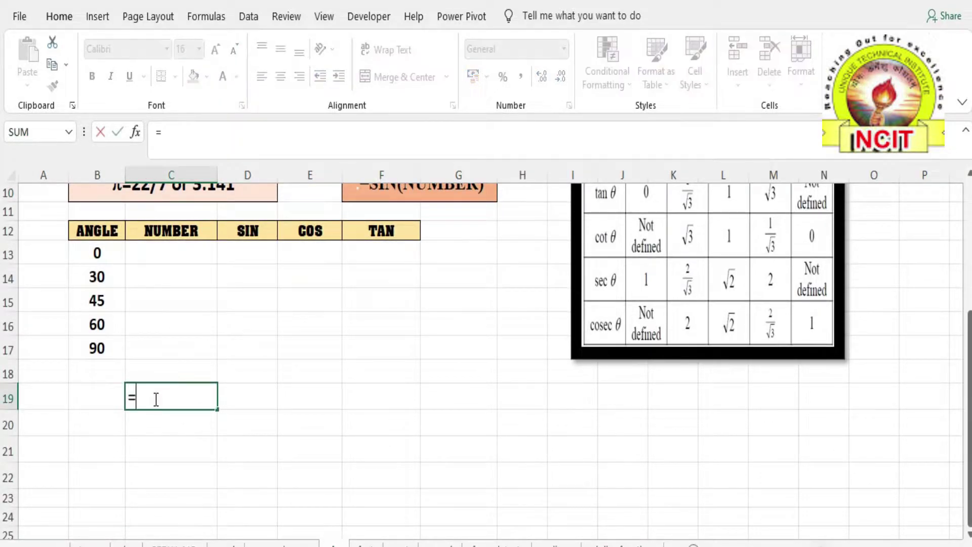
text(SIN)
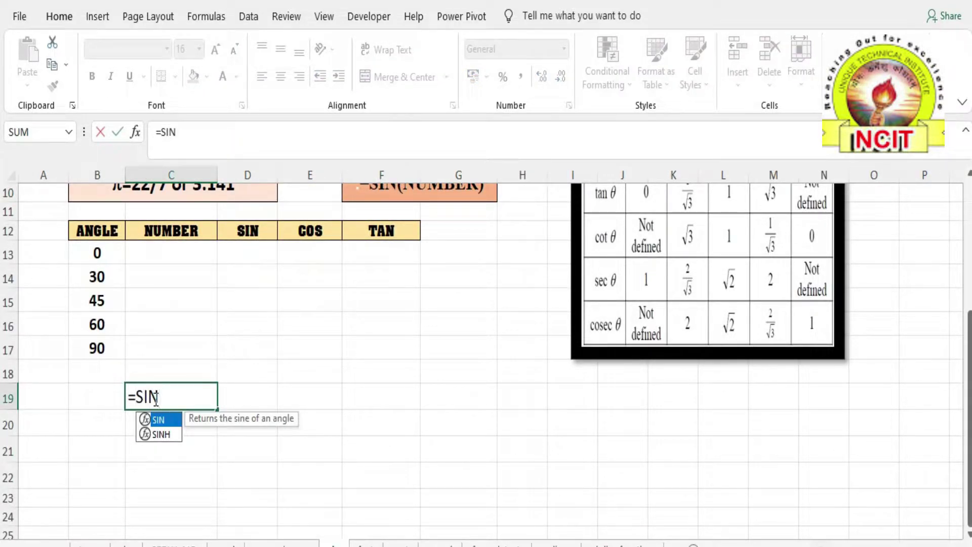
text(()
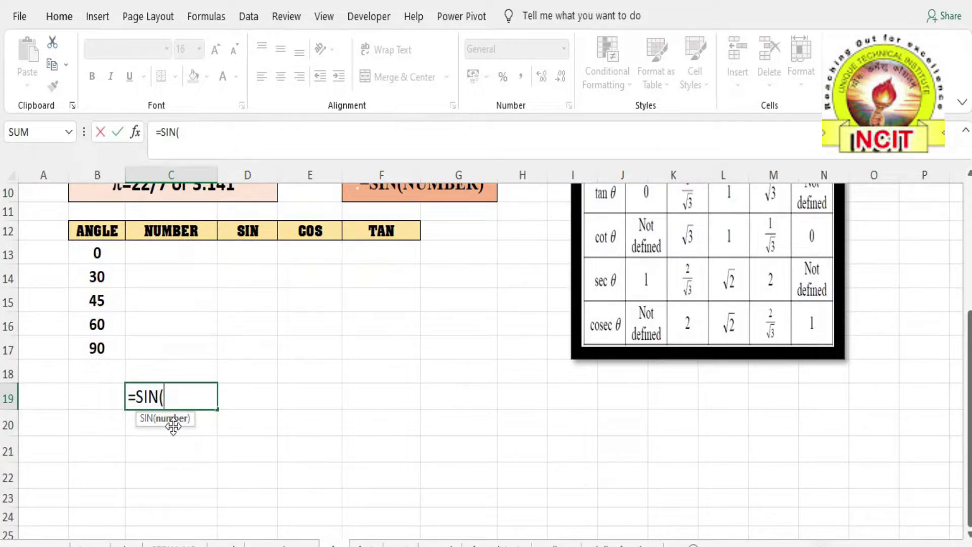
text(90))
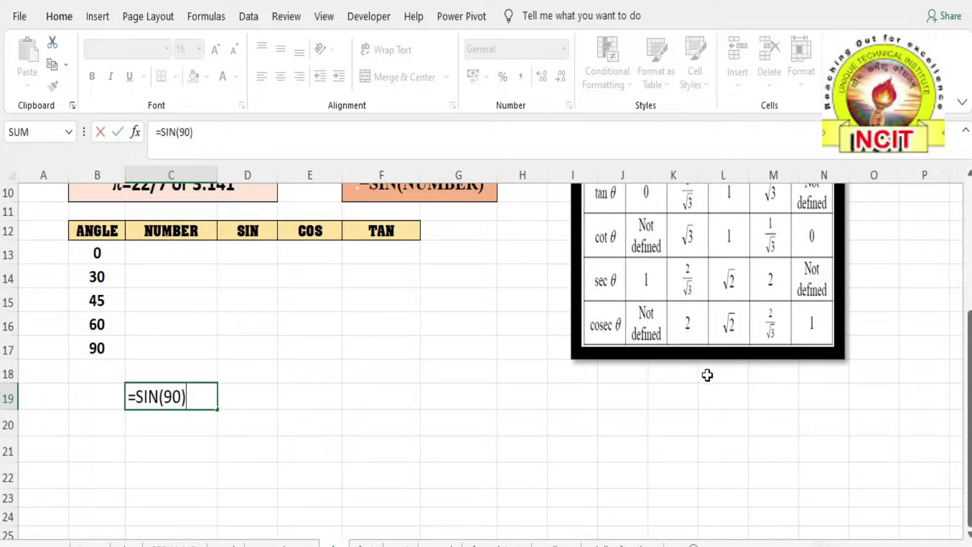
scroll(707, 375, up, 3)
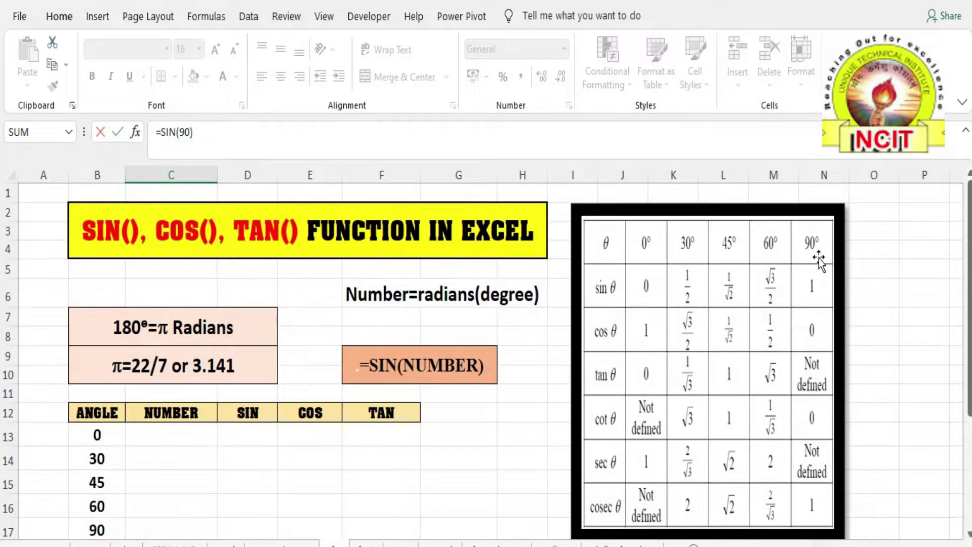
scroll(812, 294, down, 2)
scroll(812, 294, down, 2)
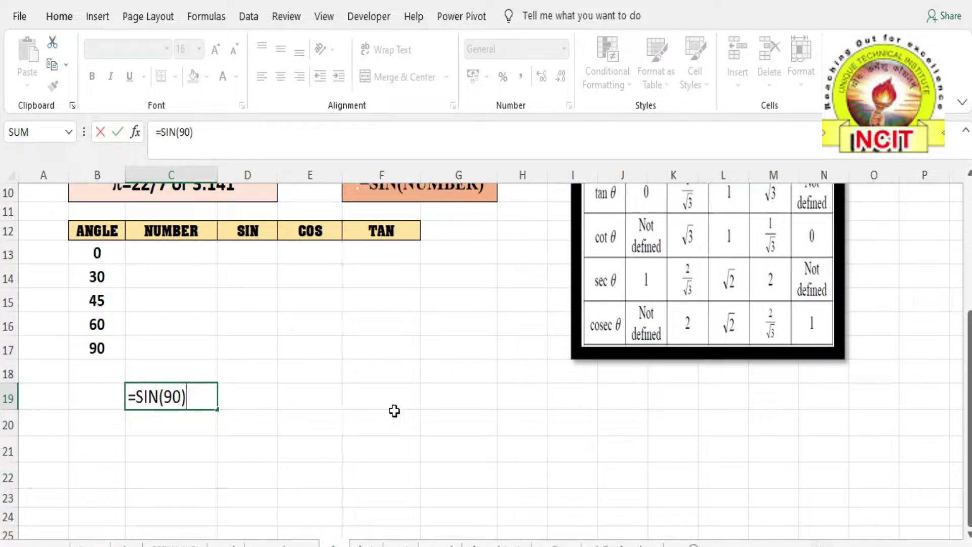
key(Return)
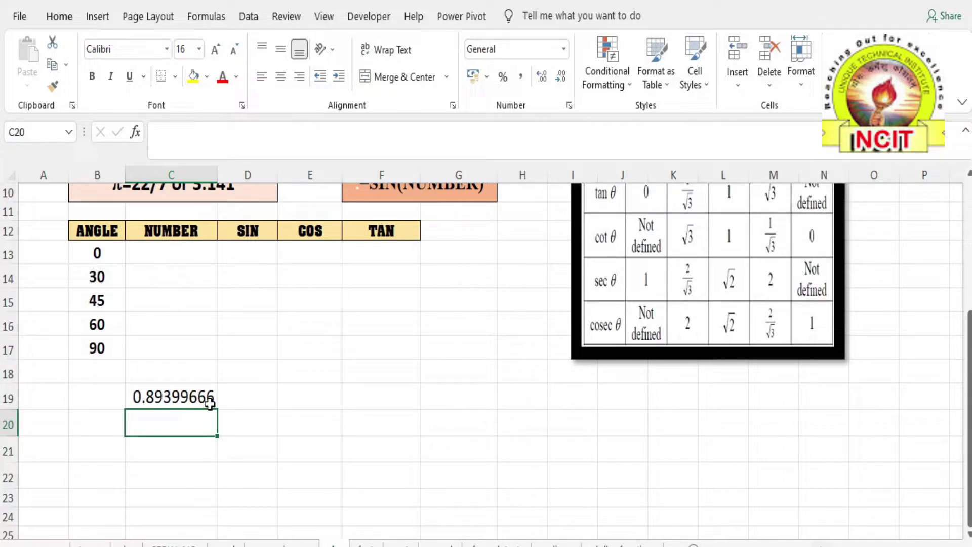
Enter the trial formula =COS(90) in cell D19 and compare it with the reference table's 90° values
scroll(210, 402, up, 2)
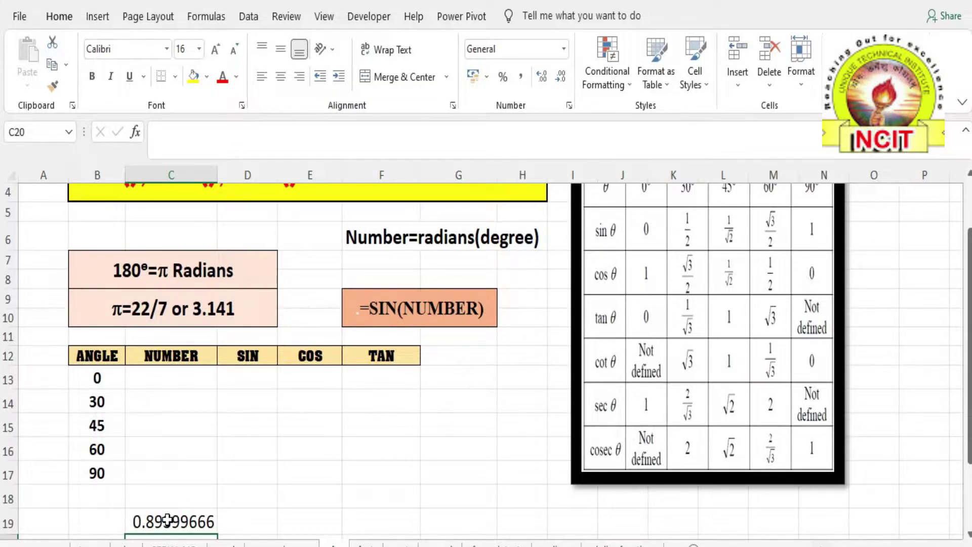
scroll(372, 442, up, 1)
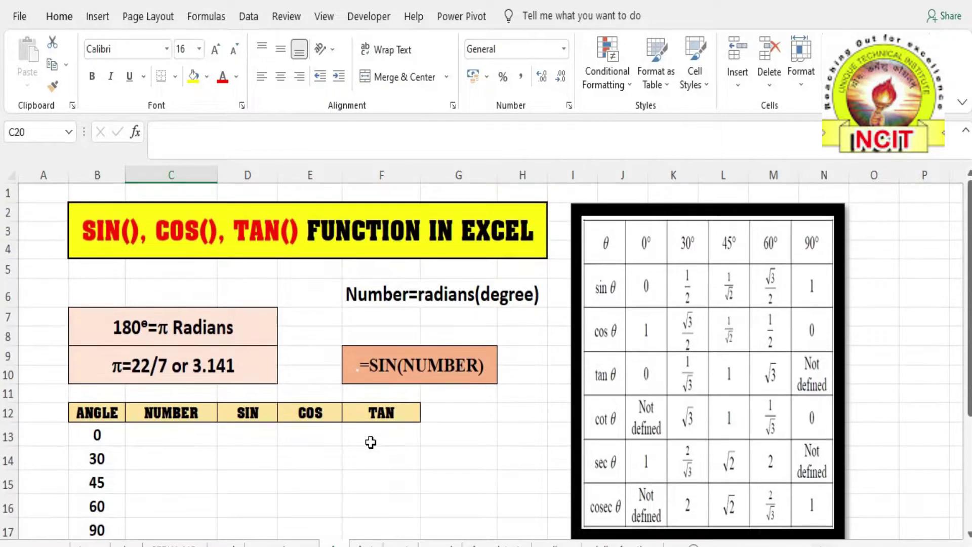
scroll(371, 442, down, 2)
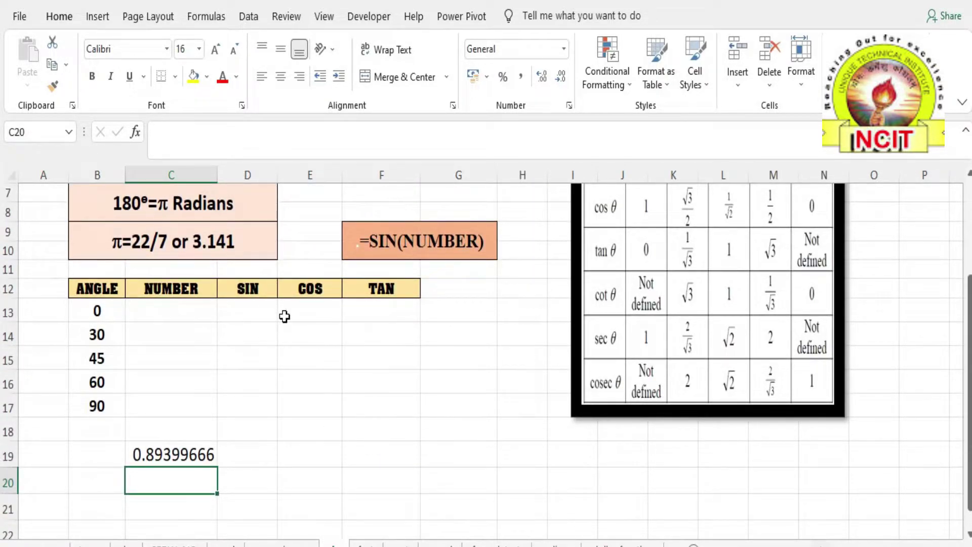
click(272, 454)
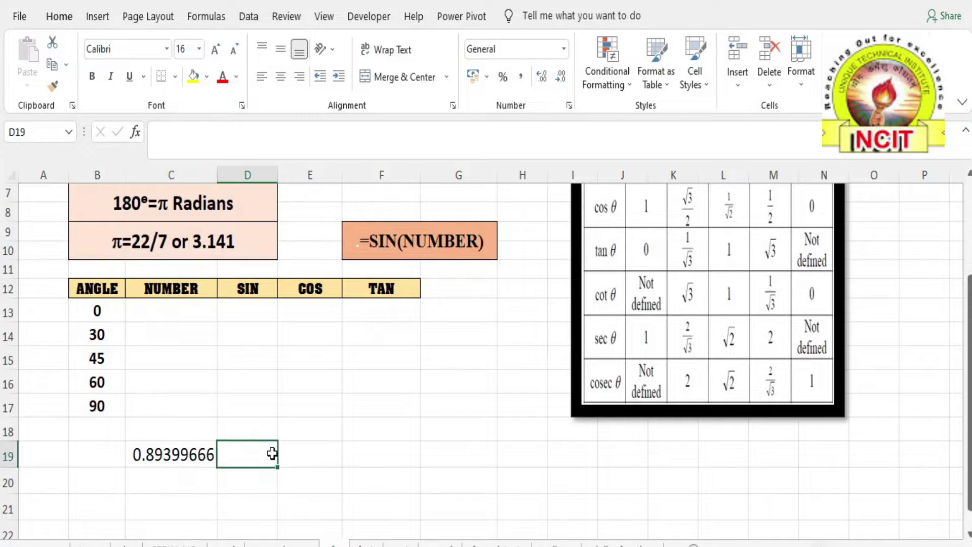
text(=C)
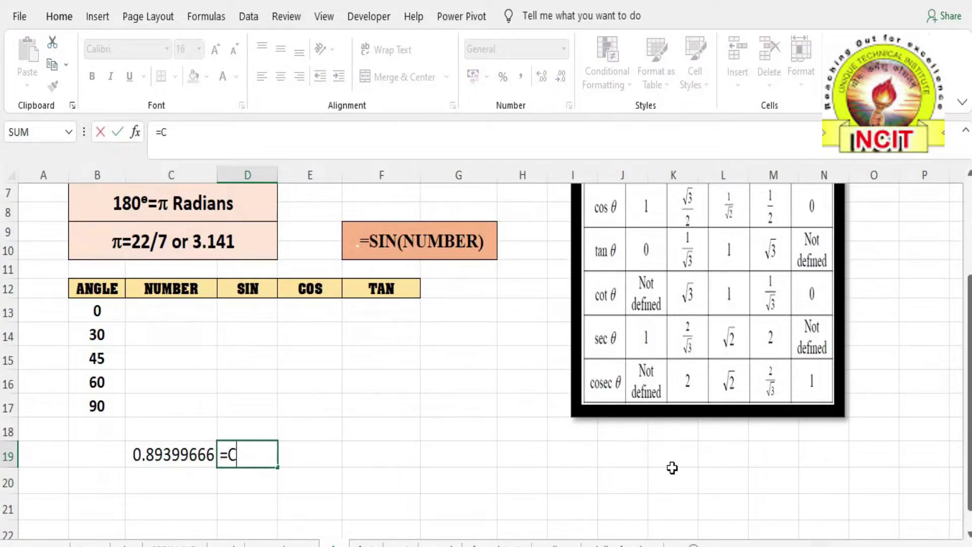
text(OS)
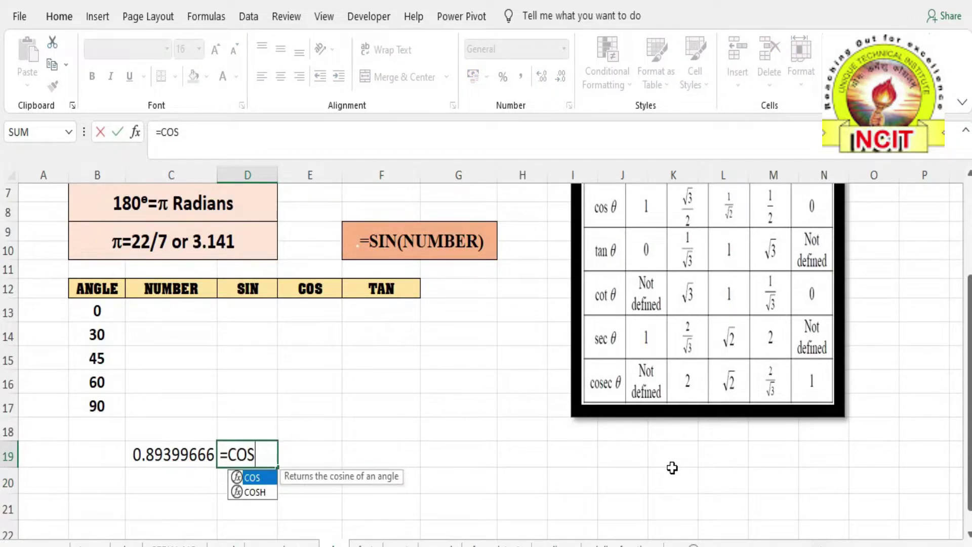
text((90))
key(Return)
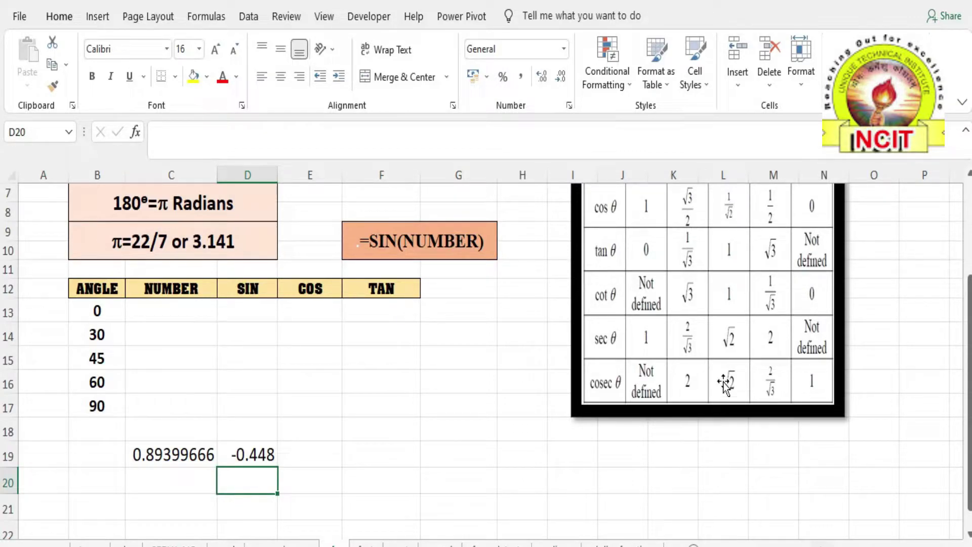
scroll(724, 355, up, 1)
scroll(615, 276, up, 1)
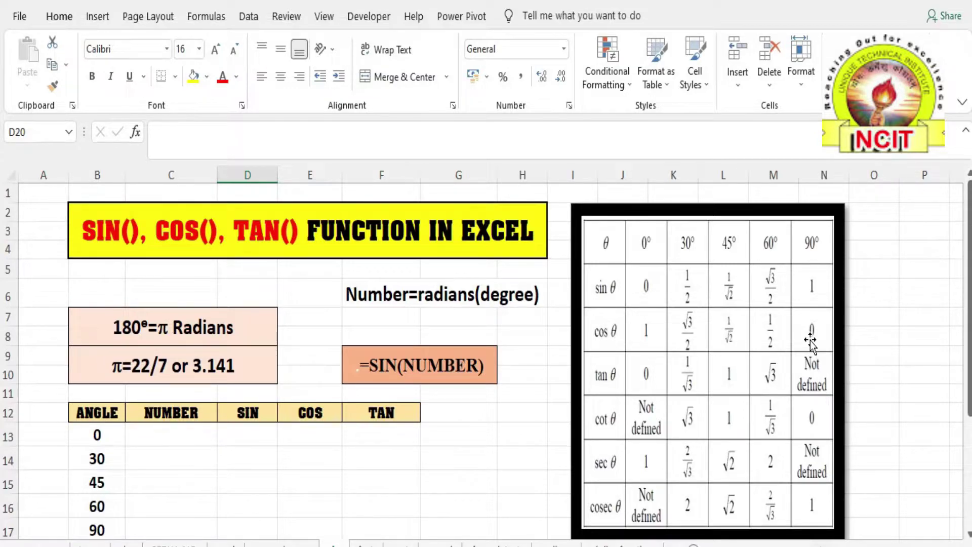
Clear the trial sine and cosine formulas from C19:D19
scroll(810, 345, down, 2)
click(245, 458)
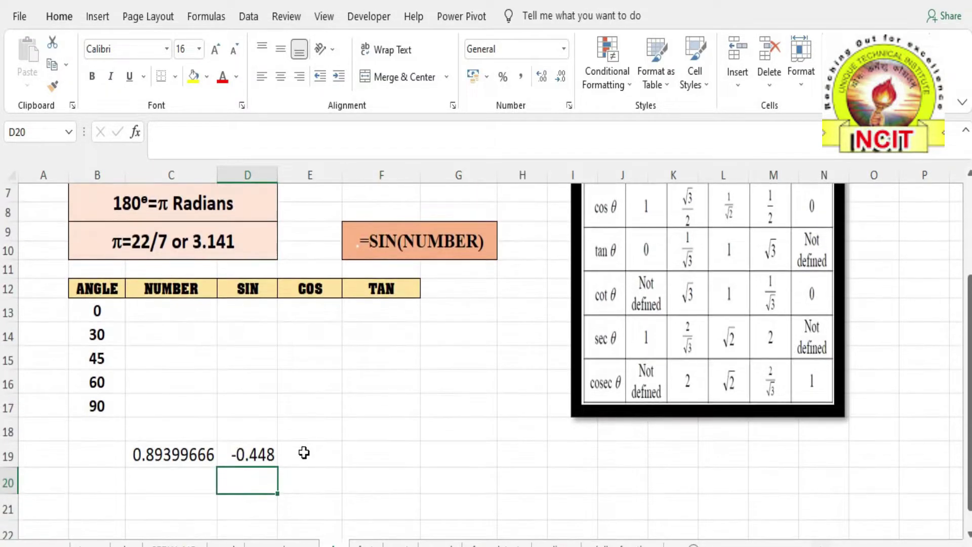
click(245, 459)
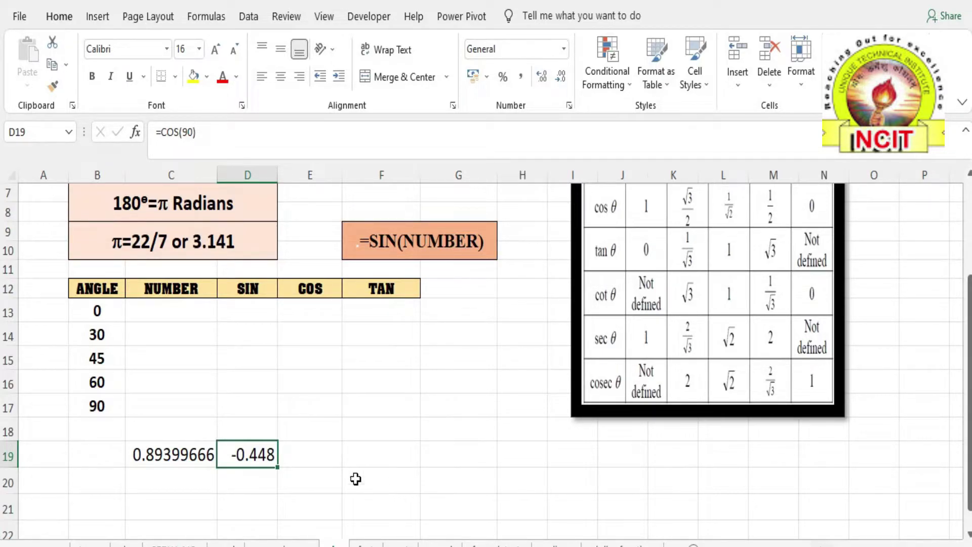
drag(193, 458, 258, 459)
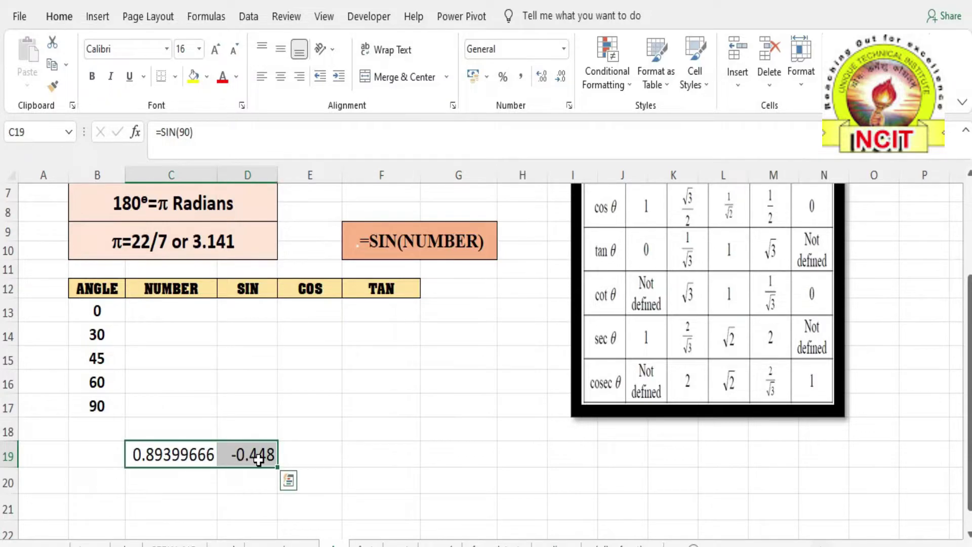
key(Delete)
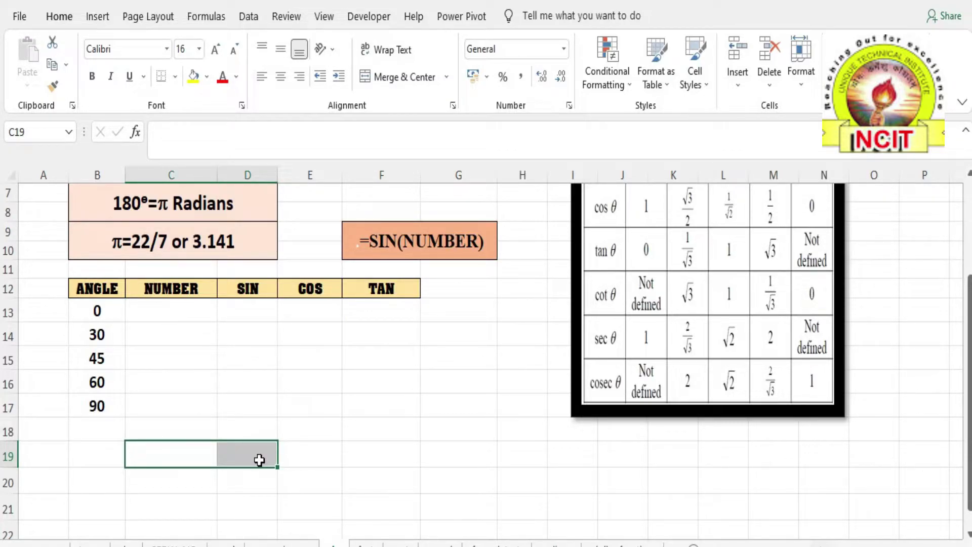
scroll(258, 459, up, 2)
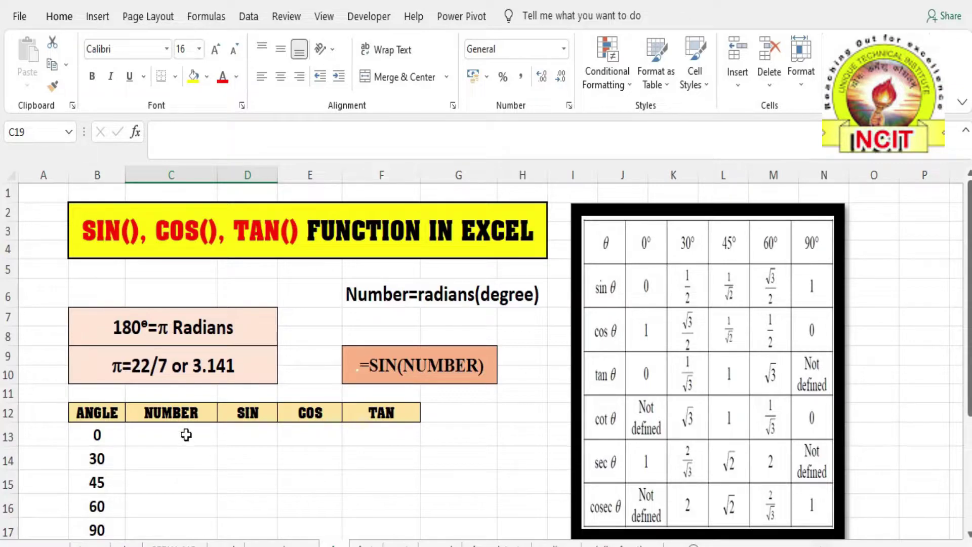
click(164, 428)
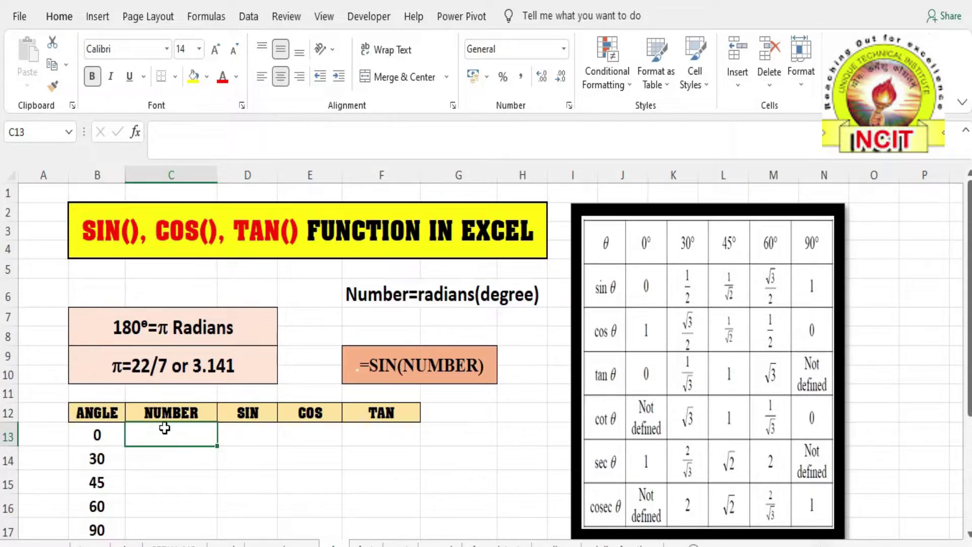
click(370, 298)
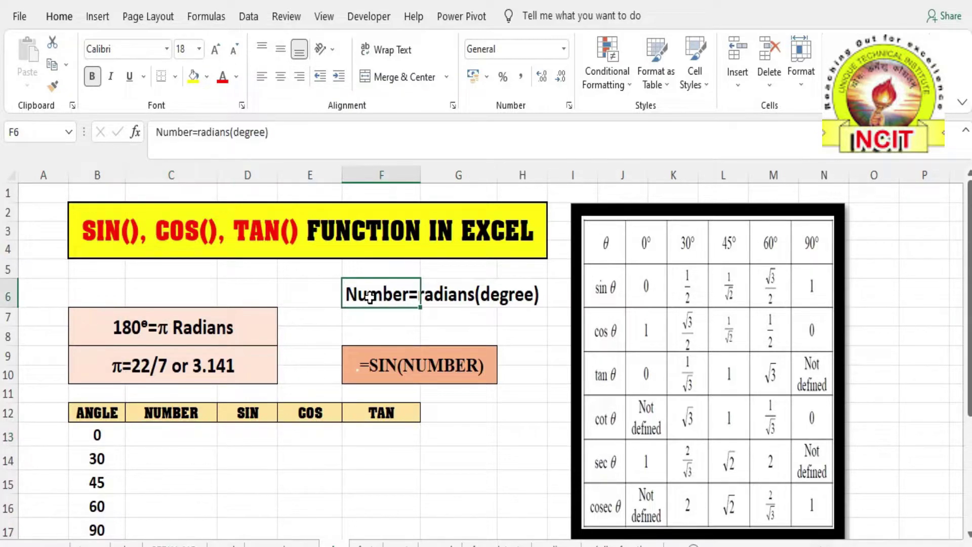
click(458, 335)
click(375, 323)
click(458, 330)
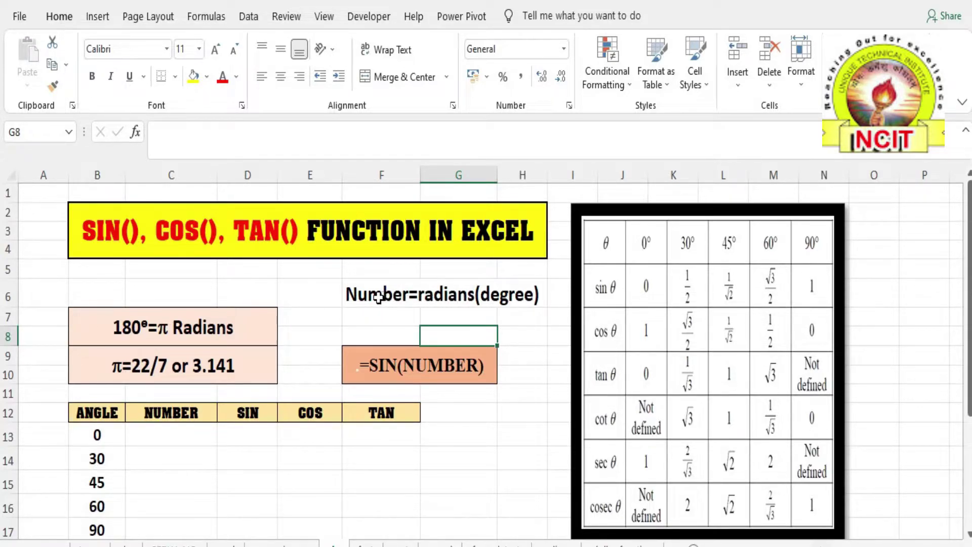
Enter =RADIANS(B13) in C13 and fill the formula down the NUMBER column to the 90-degree row
click(161, 429)
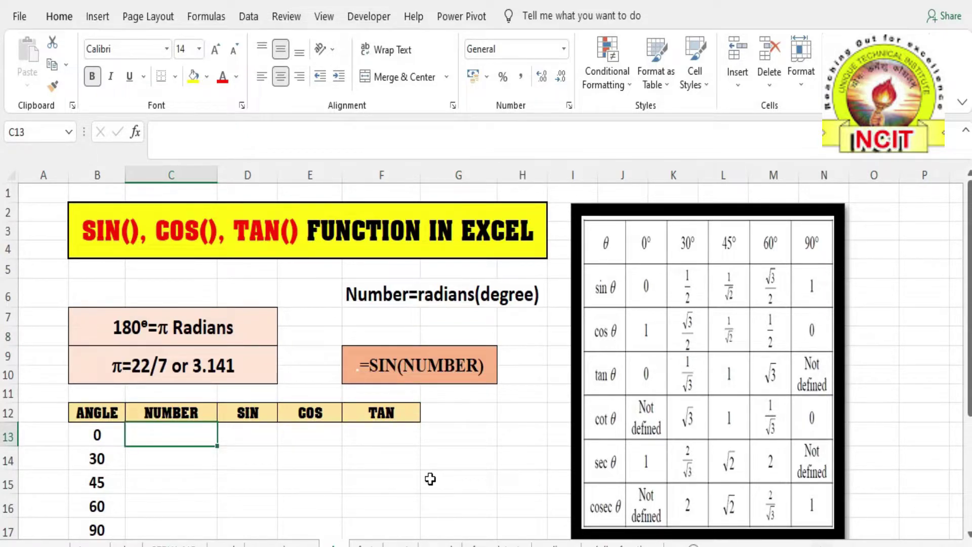
text(=RAD)
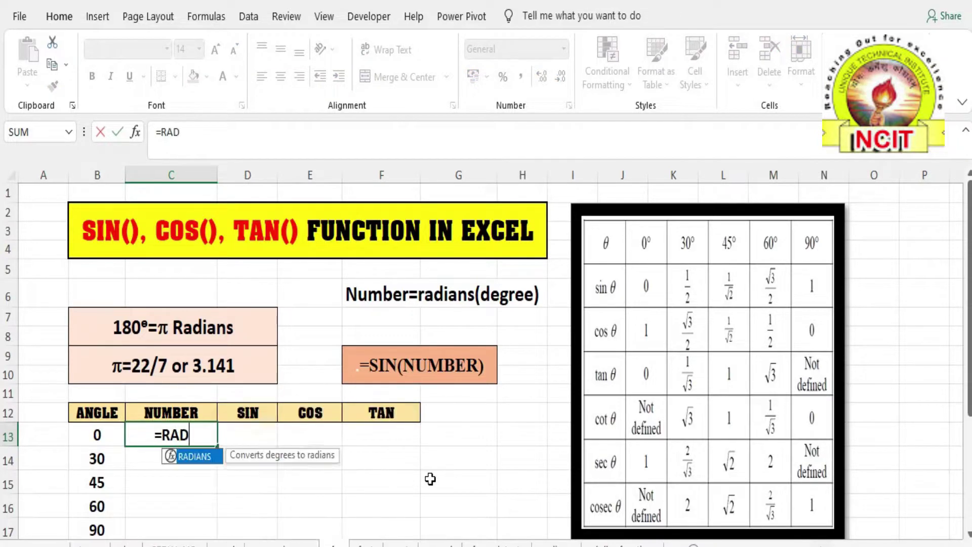
key(Tab)
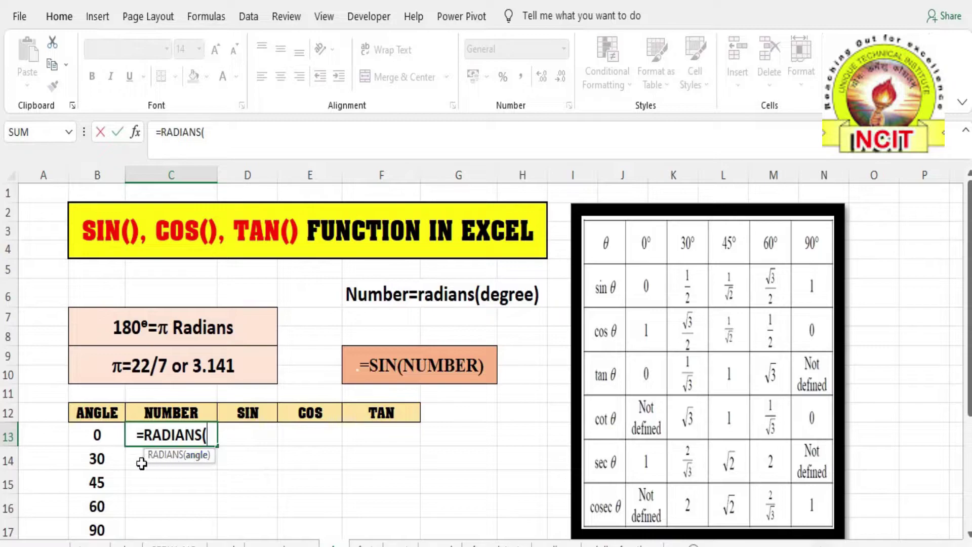
click(101, 435)
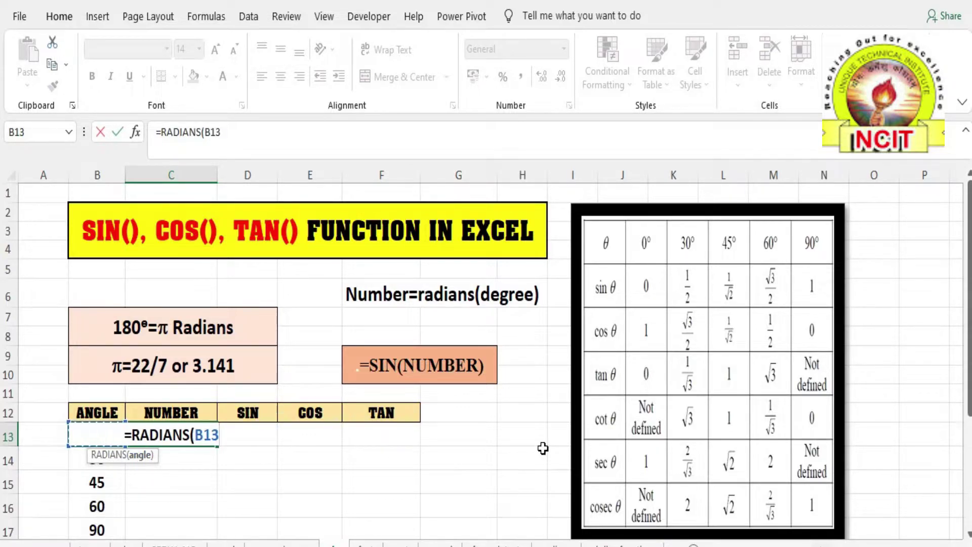
text())
key(Return)
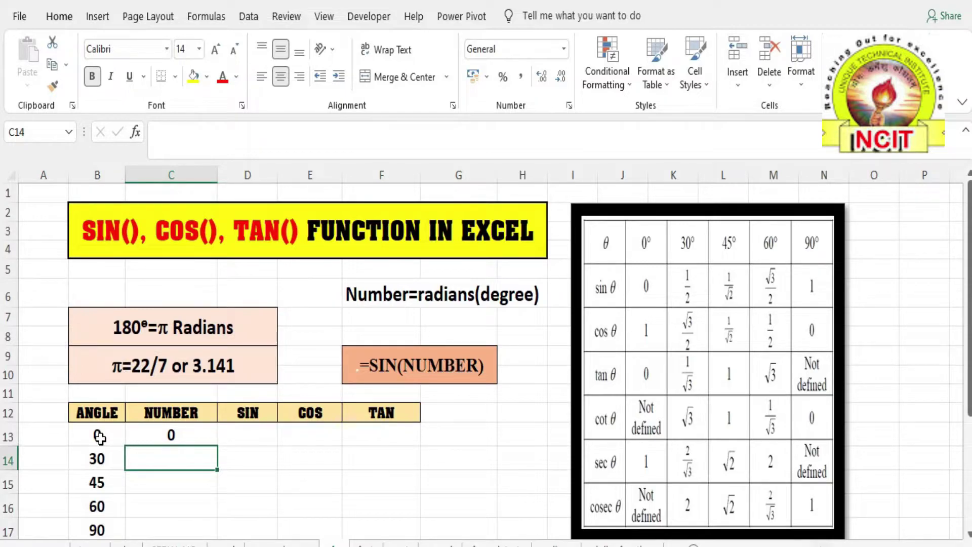
click(175, 436)
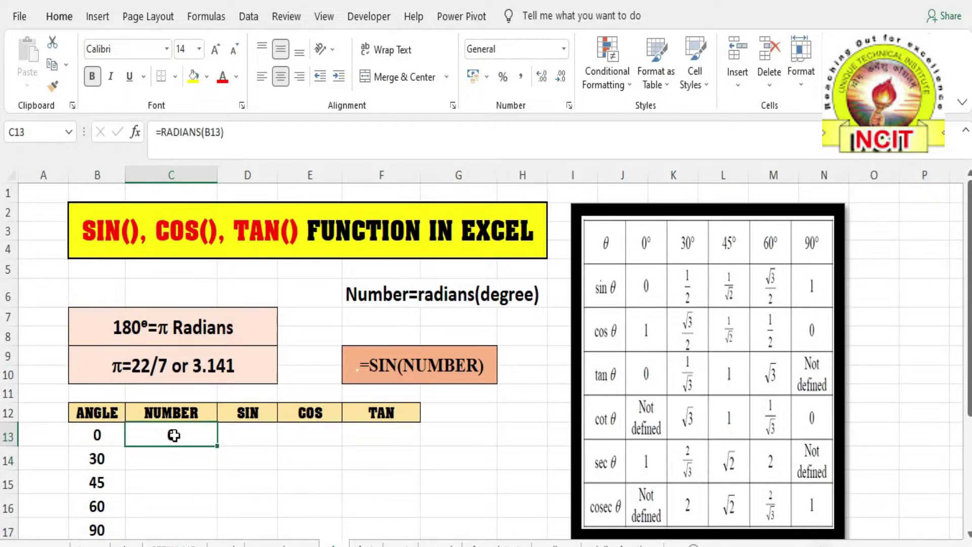
double_click(219, 448)
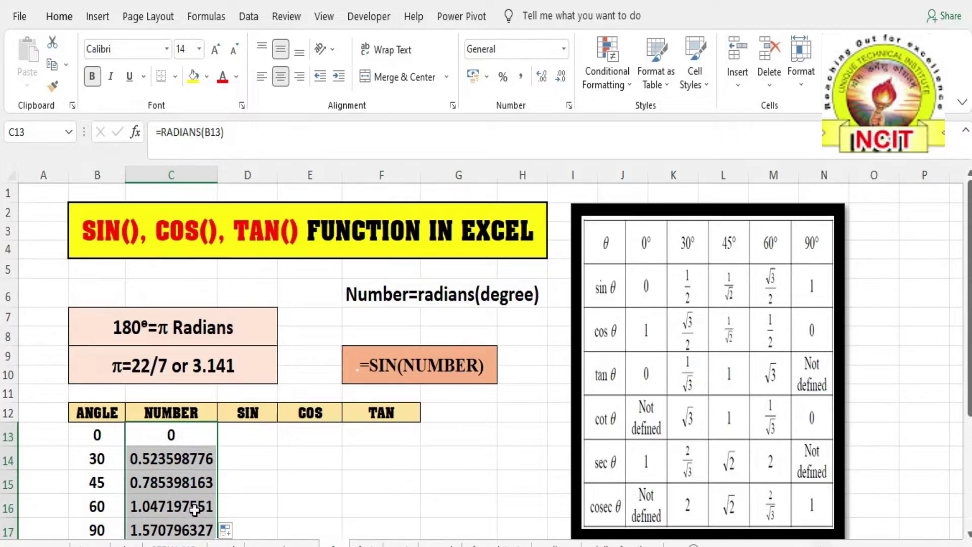
Enter =SIN(C13) in D13 and fill the formula down the SIN column to the 90-degree row
click(235, 435)
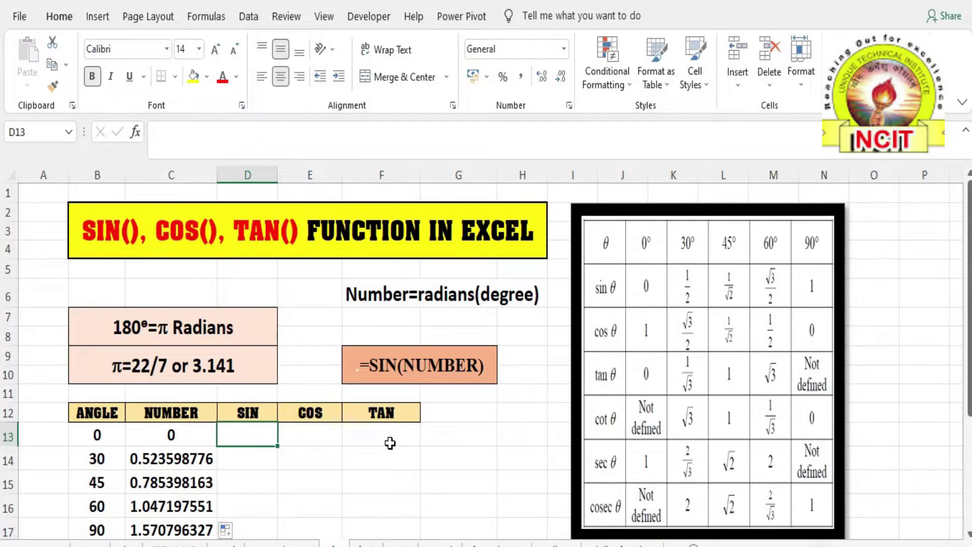
text(SIN)
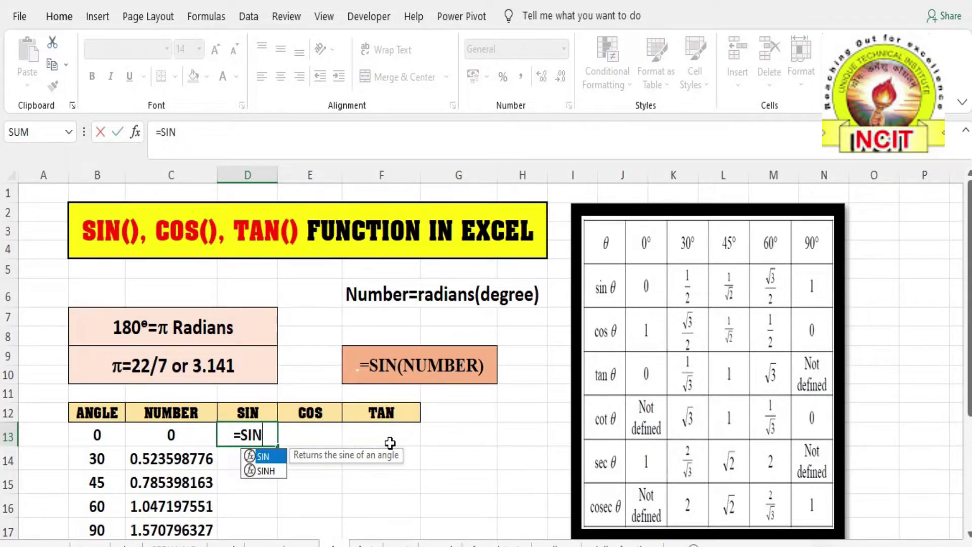
text(()
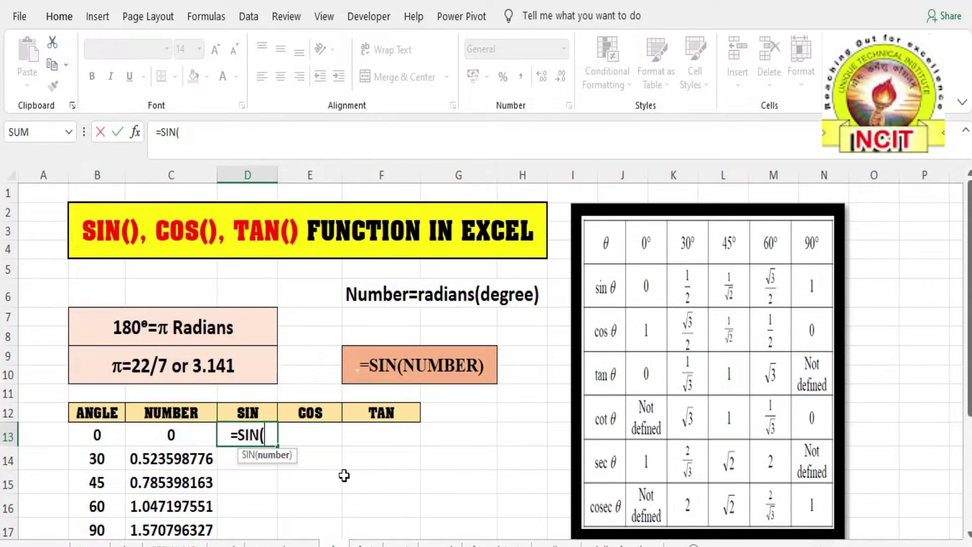
click(173, 436)
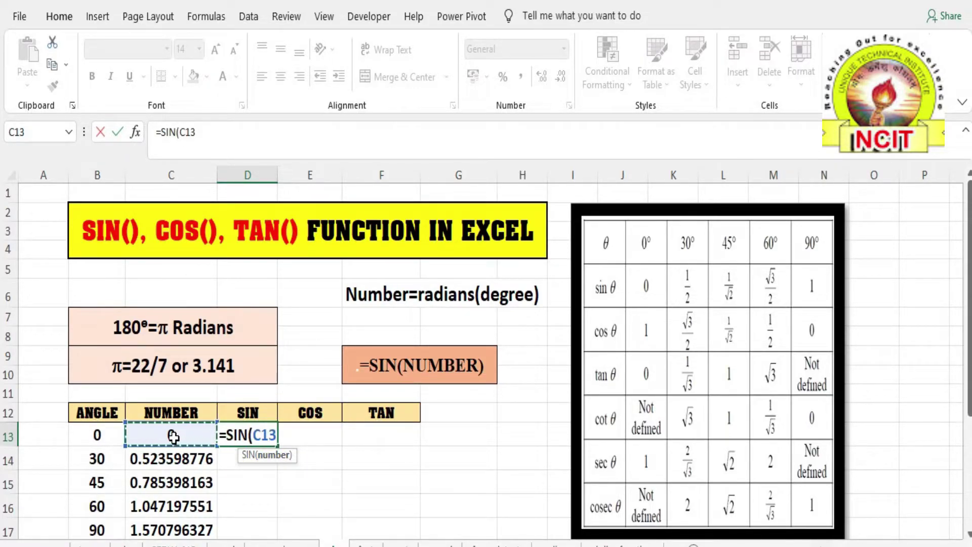
text())
key(Return)
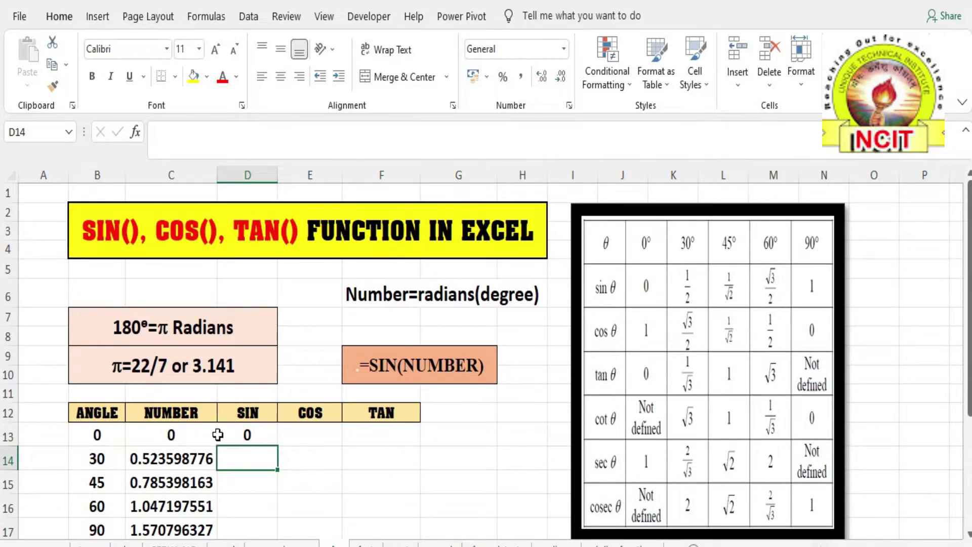
click(252, 436)
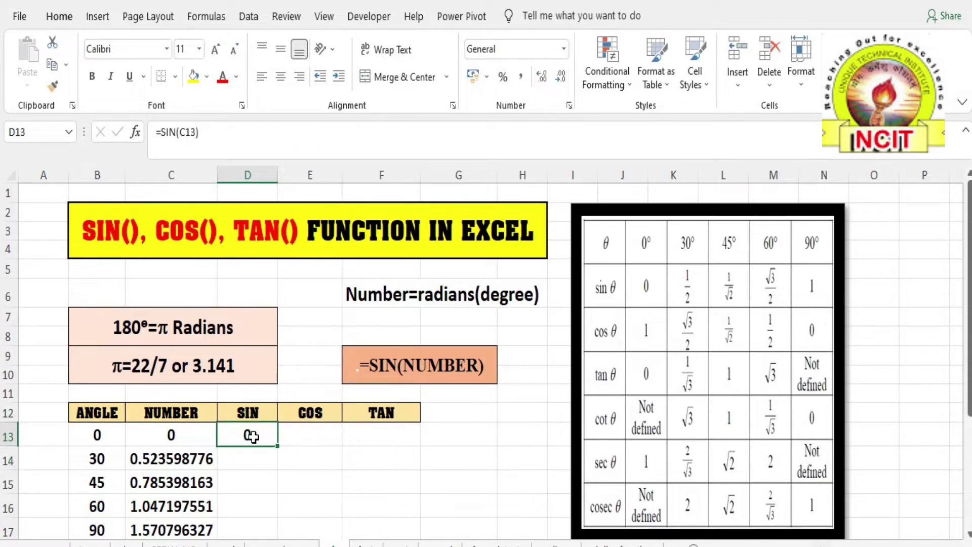
drag(279, 449, 278, 465)
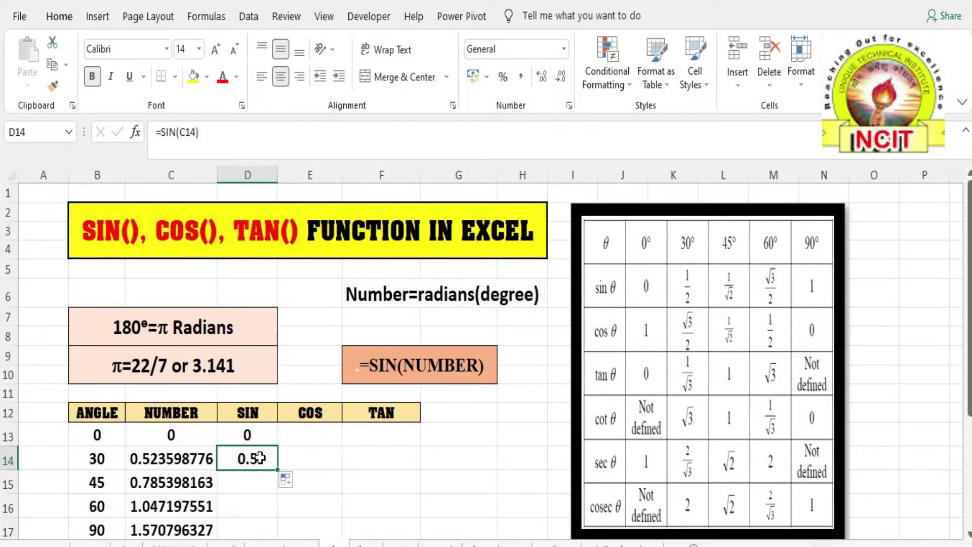
double_click(279, 471)
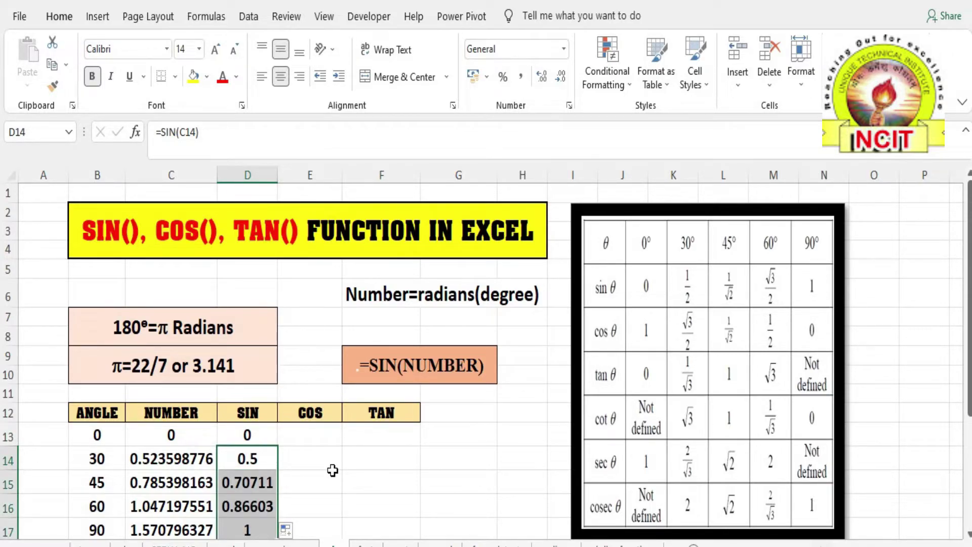
Compare the calculated sines for 90, 60 and 45 degrees with the sin θ row of the reference table
click(260, 528)
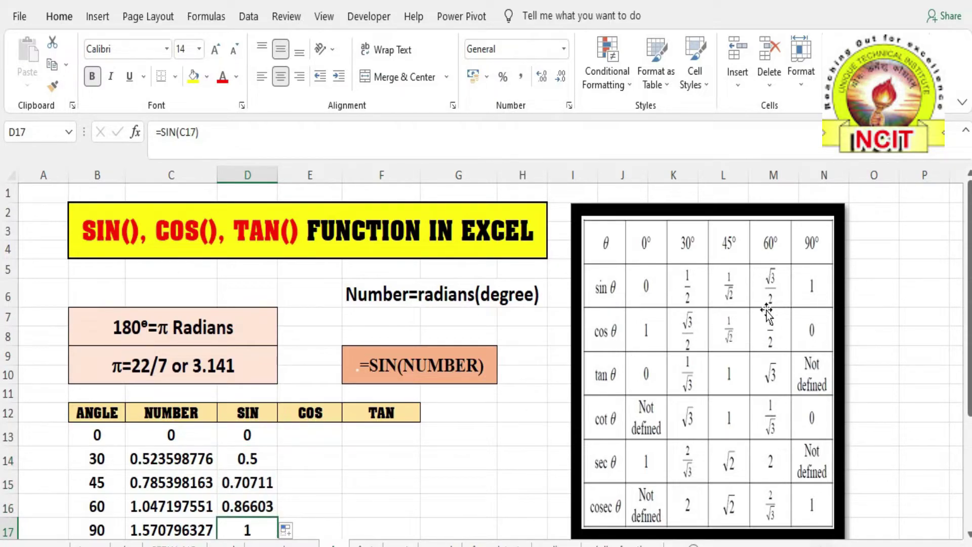
click(809, 293)
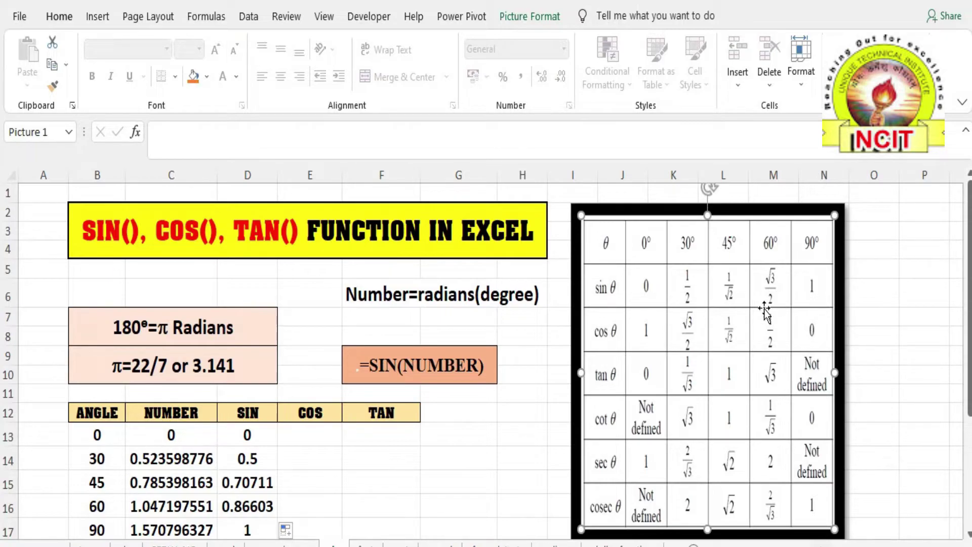
click(245, 507)
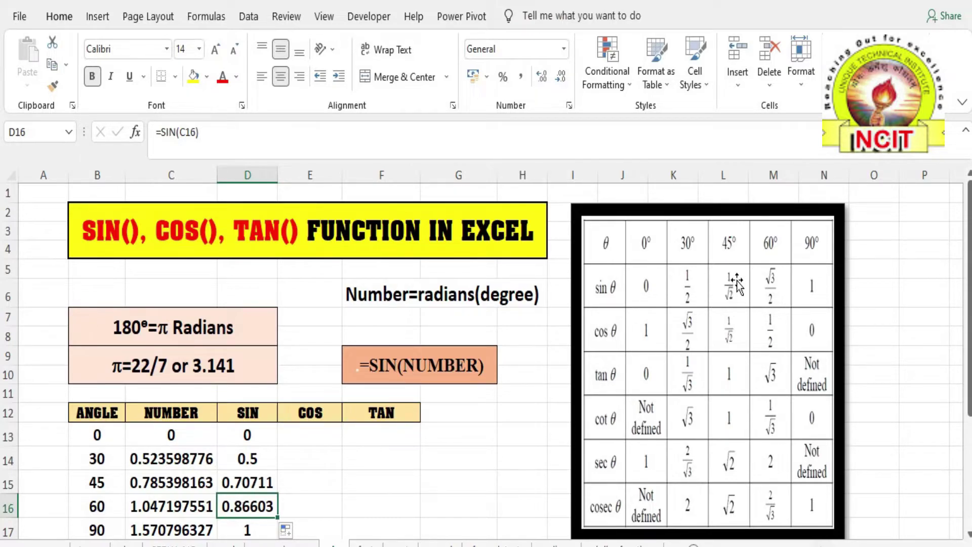
click(244, 483)
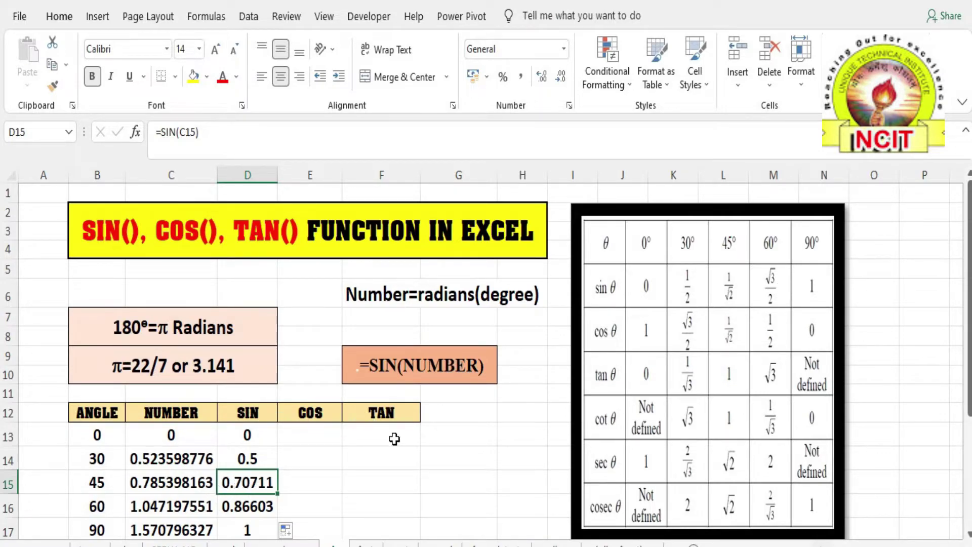
Enter =COS(C13) in E13 and fill the formula down the COS column to the 90-degree row
click(339, 432)
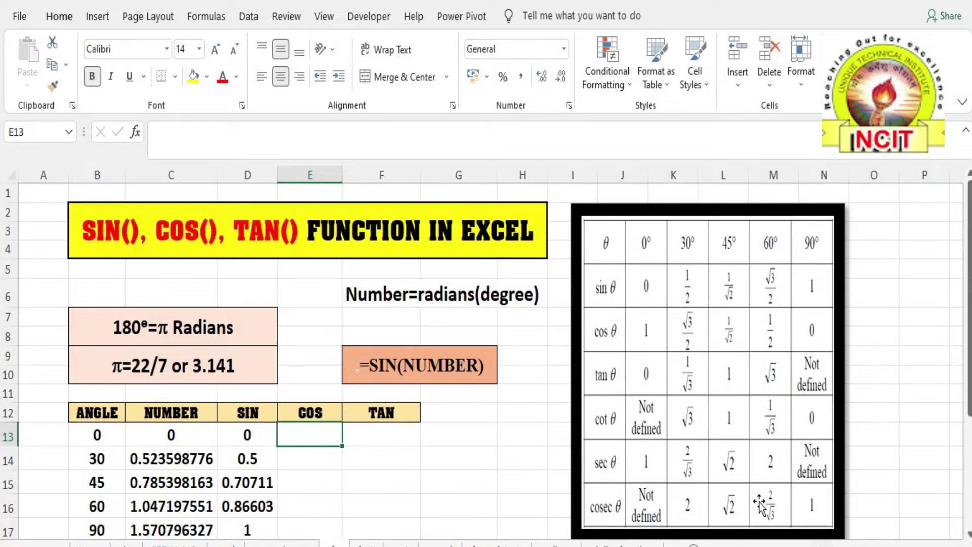
text(=COS)
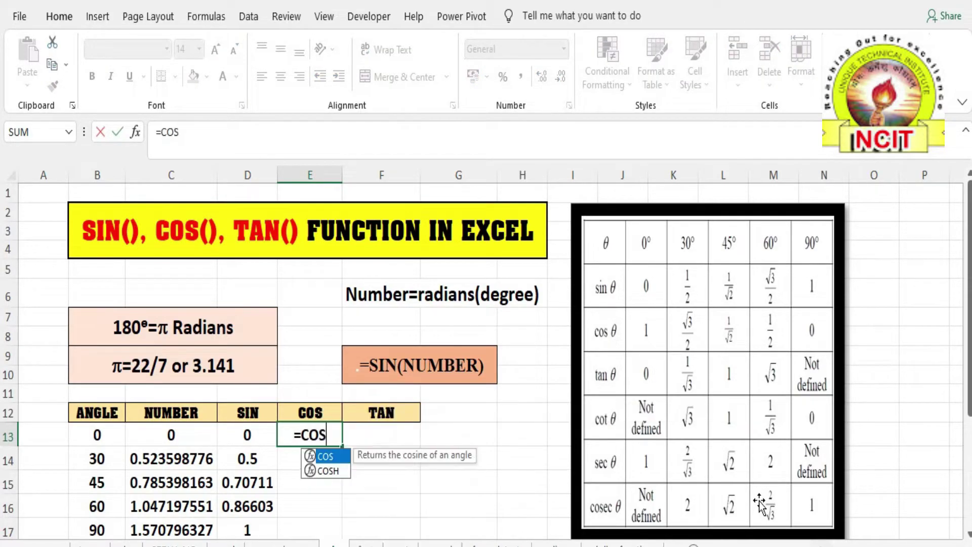
text(()
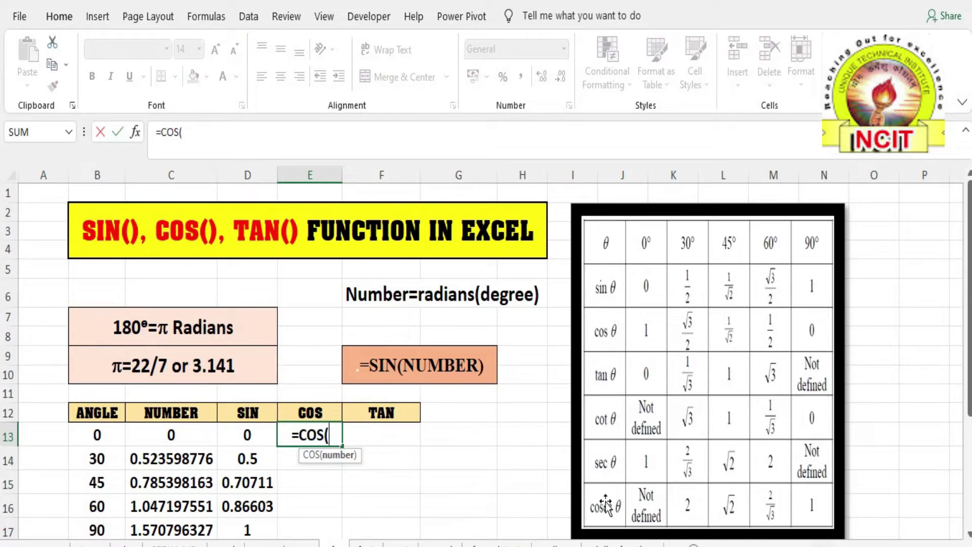
click(169, 435)
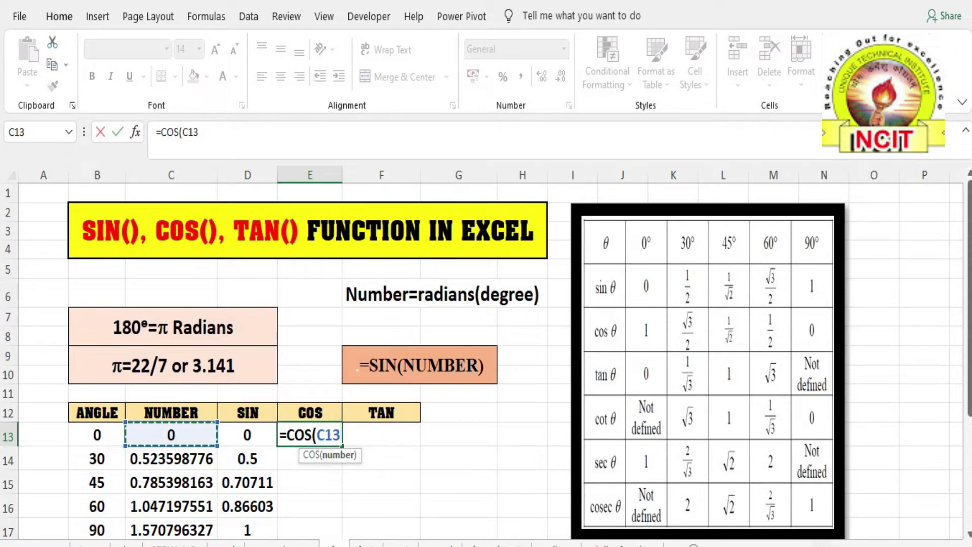
text())
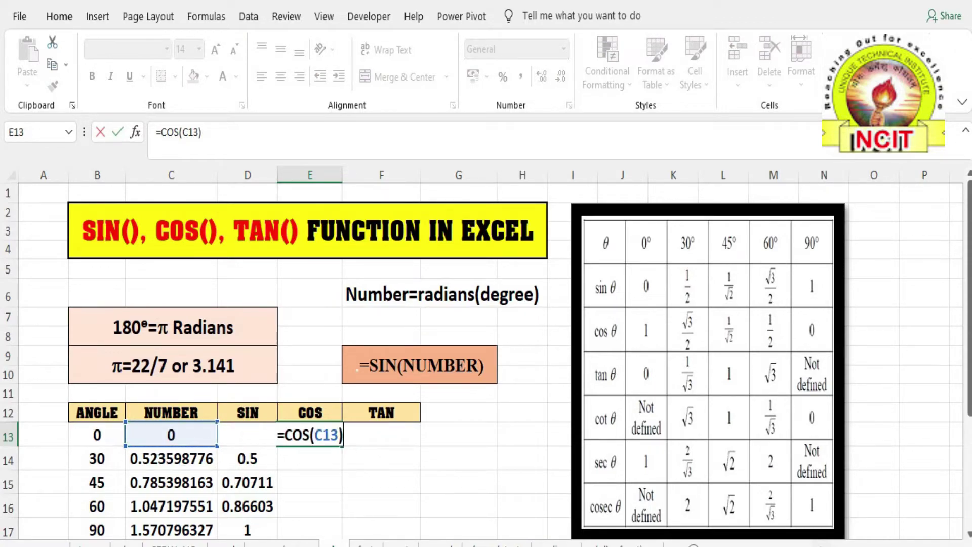
key(Return)
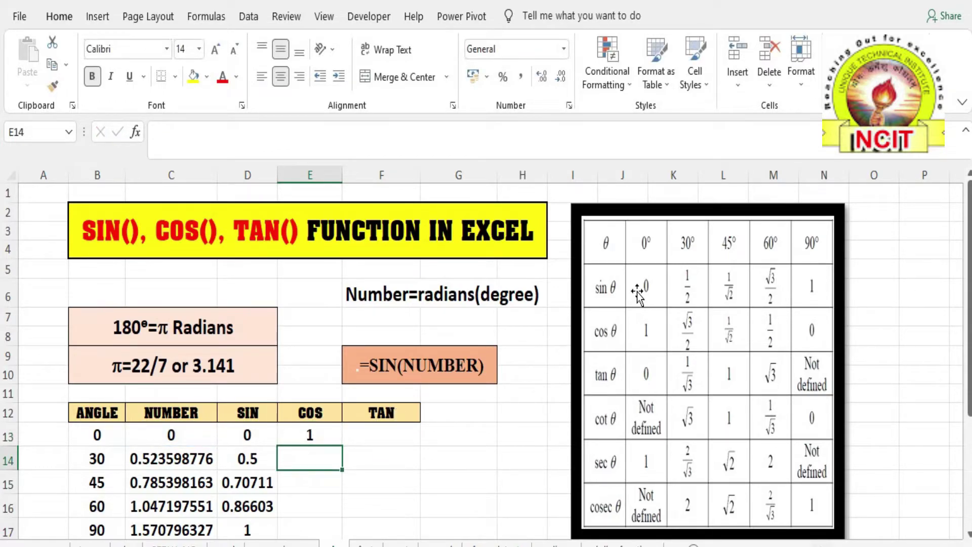
click(326, 434)
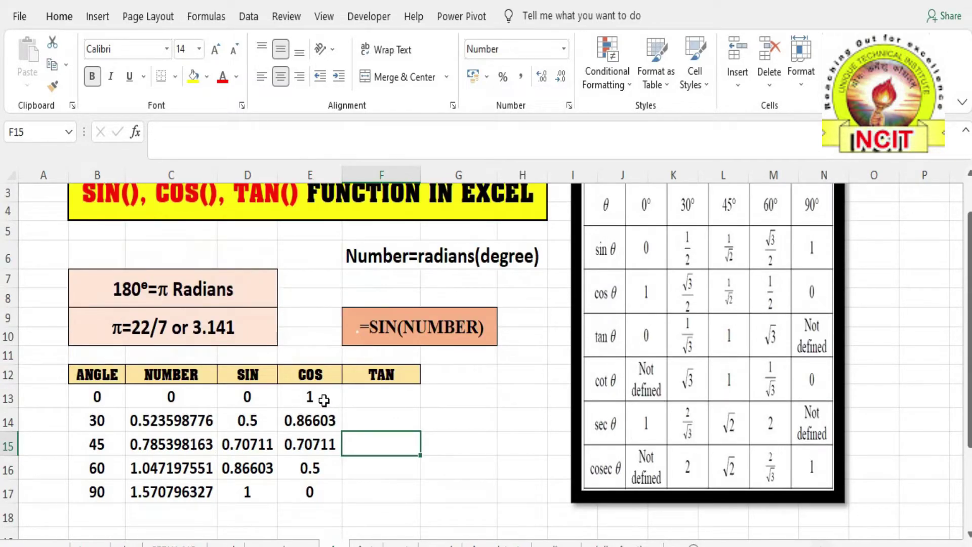
Enter =TAN(C13) in F13 and fill the formula down the TAN column to the 90-degree row
click(324, 400)
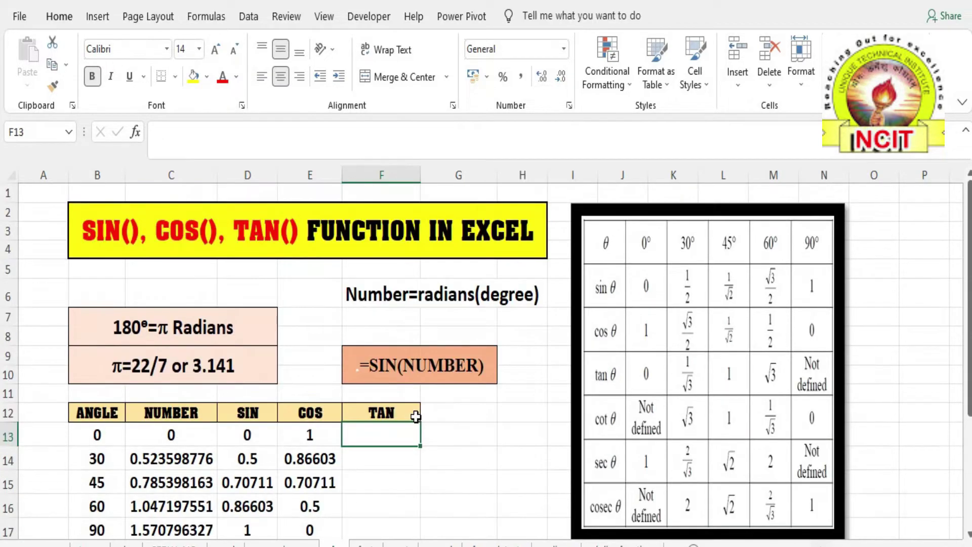
scroll(445, 416, down, 1)
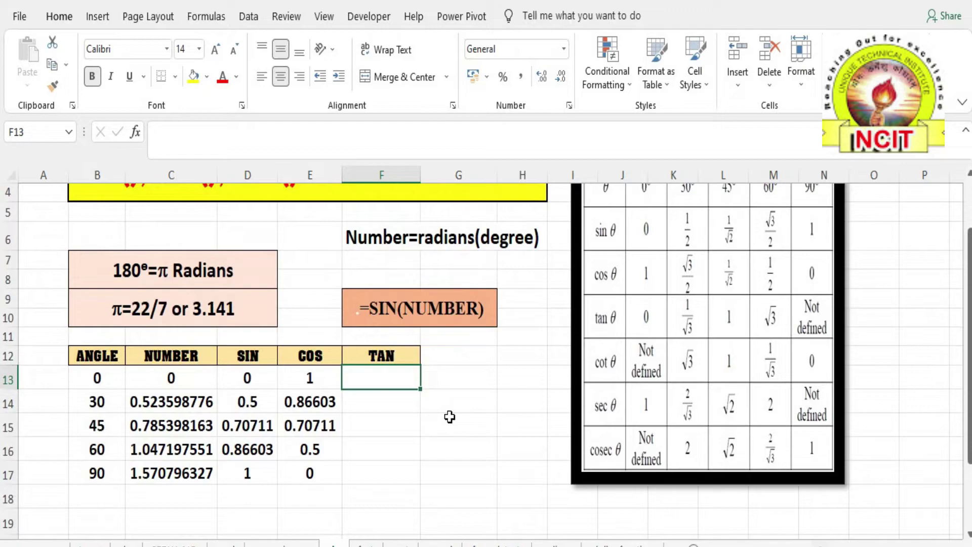
text(=)
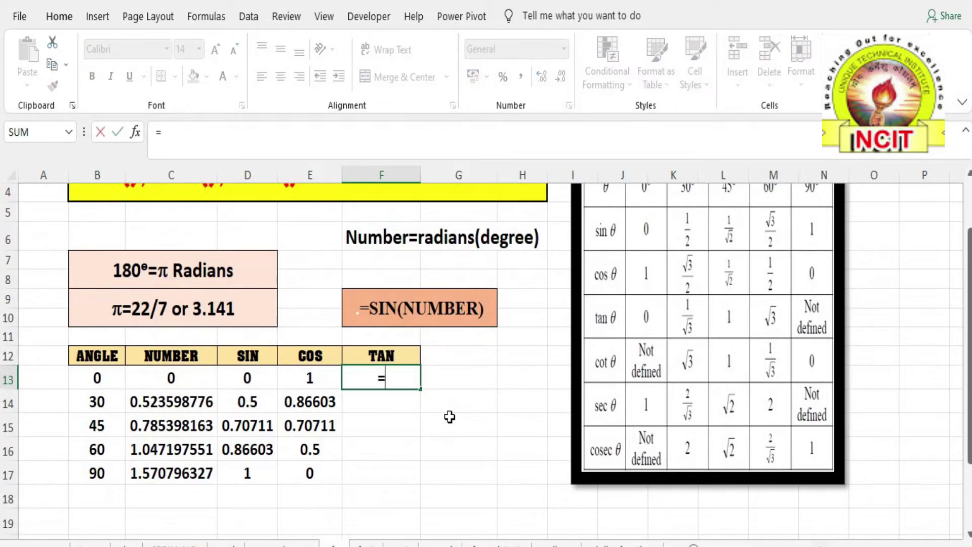
text(TA)
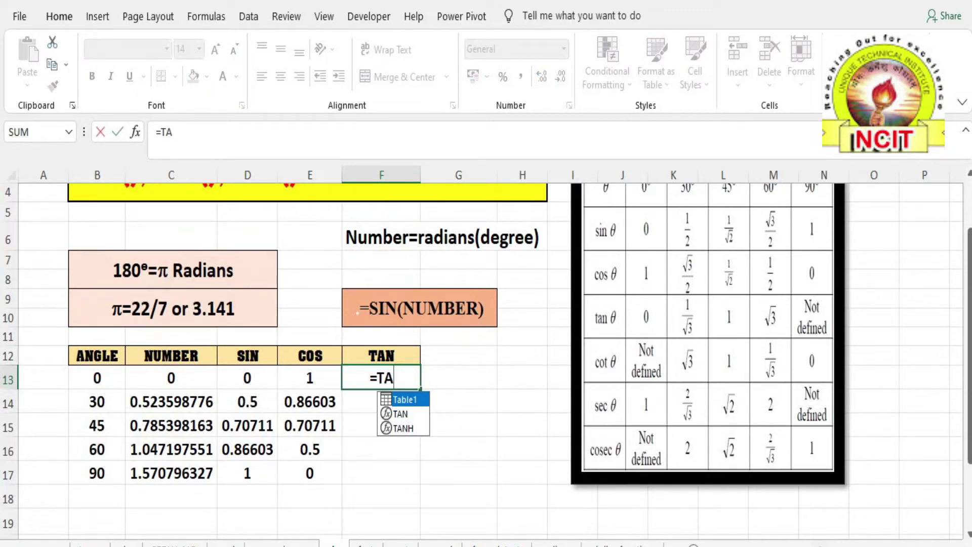
text(N()
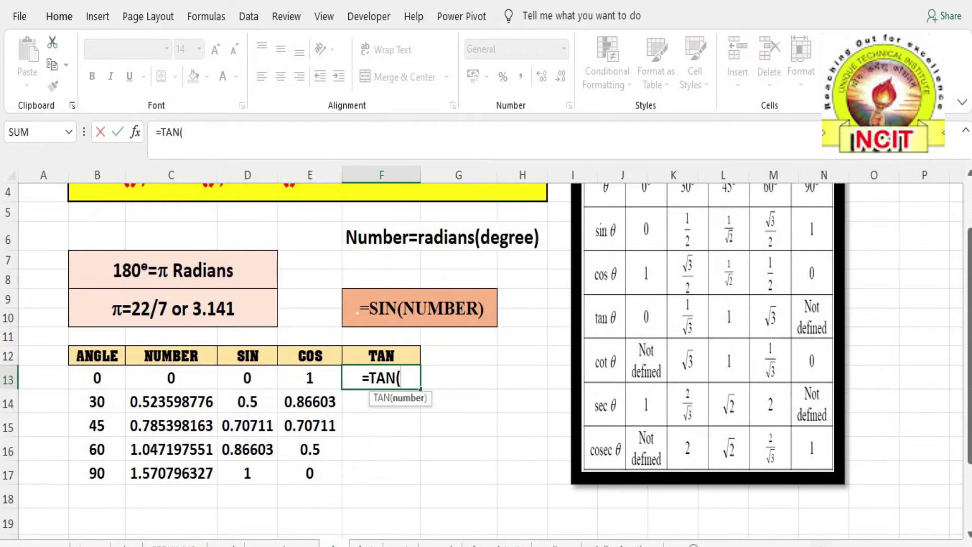
click(183, 378)
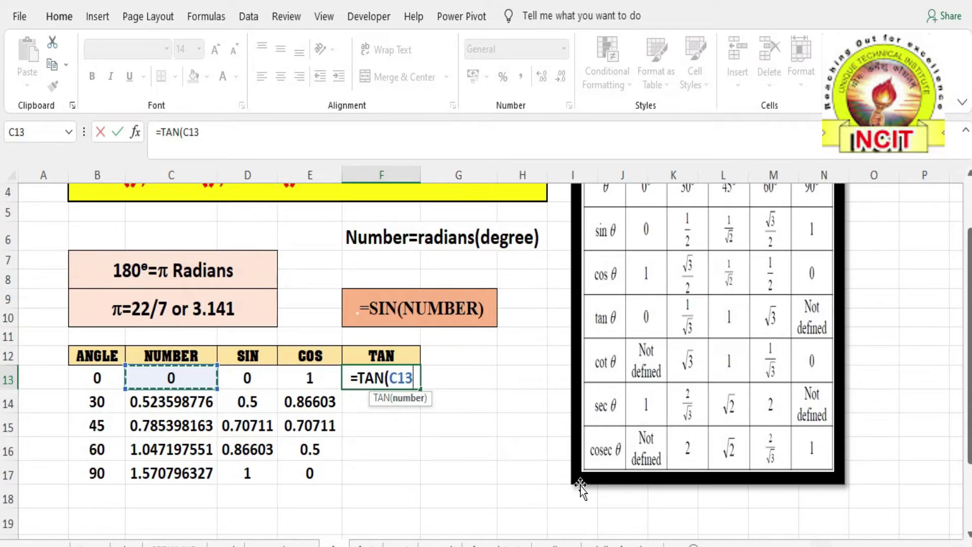
text())
key(Return)
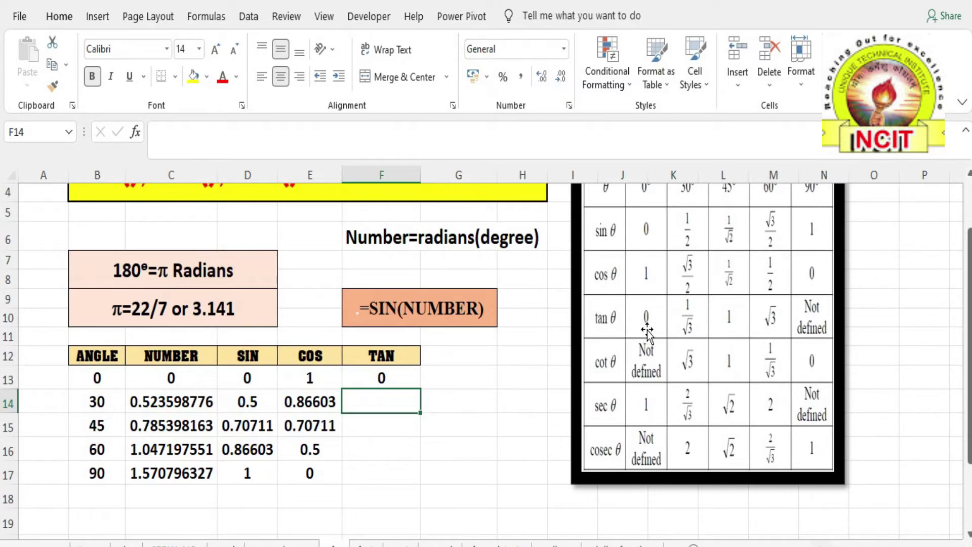
scroll(407, 421, up, 1)
click(405, 432)
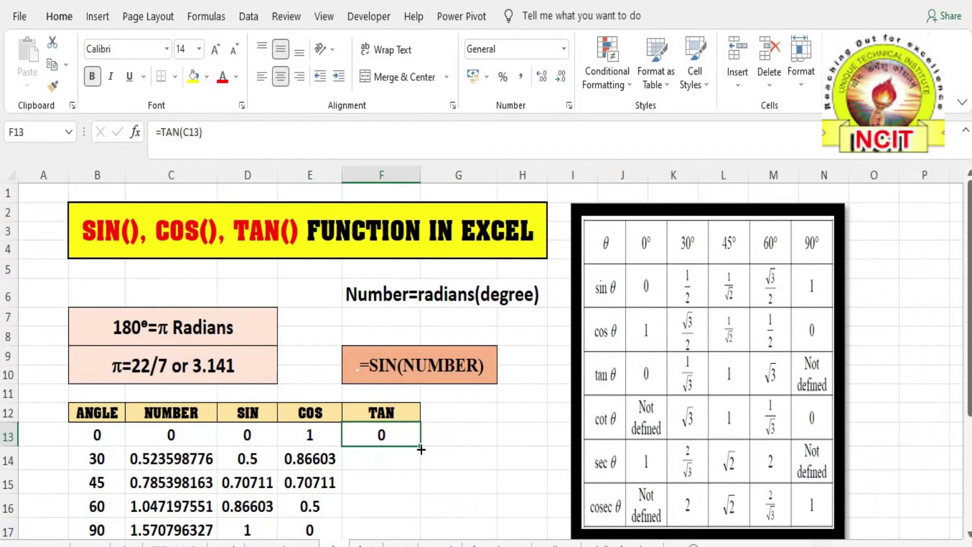
drag(421, 449, 407, 532)
Compare the TAN column with the reference table and inspect the full value of the 90-degree tangent in F17
click(435, 391)
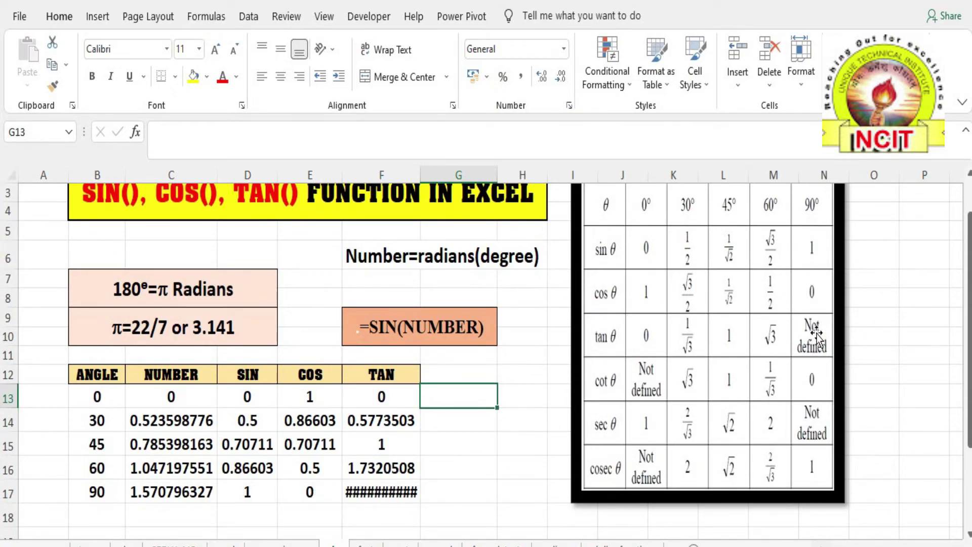
mouse_move(382, 491)
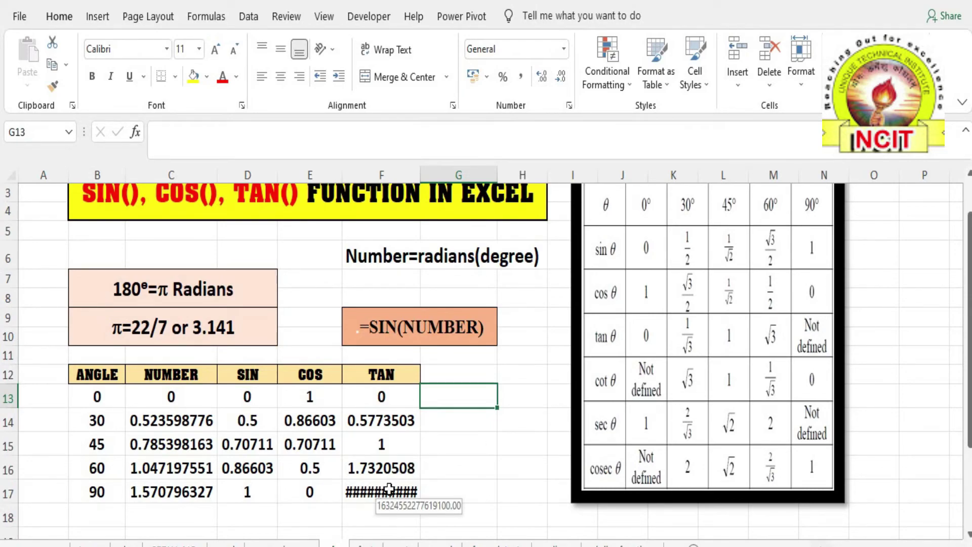
click(484, 433)
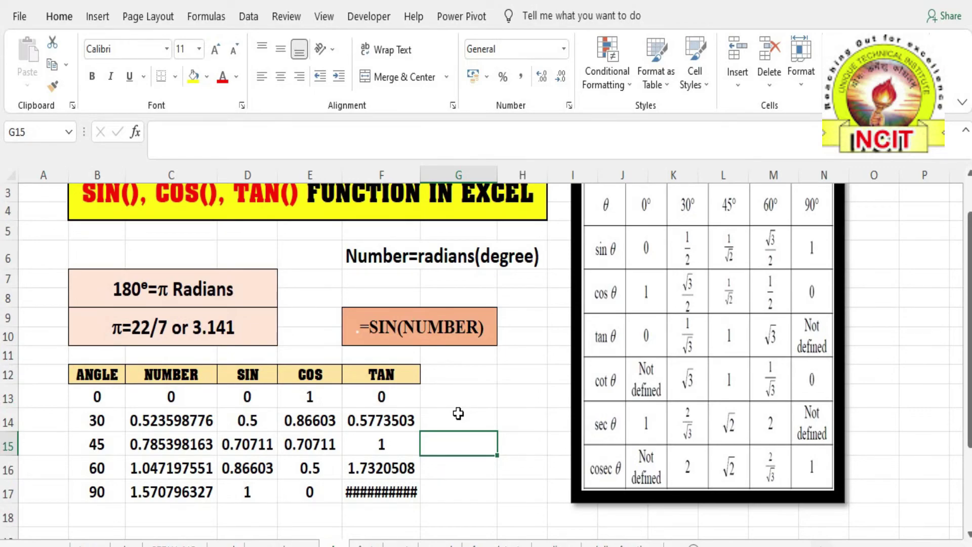
scroll(458, 413, up, 1)
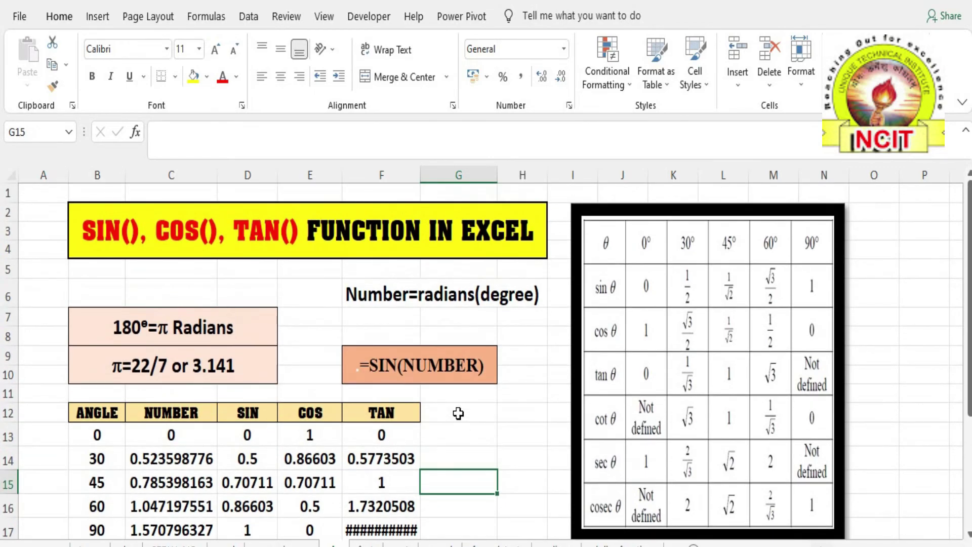